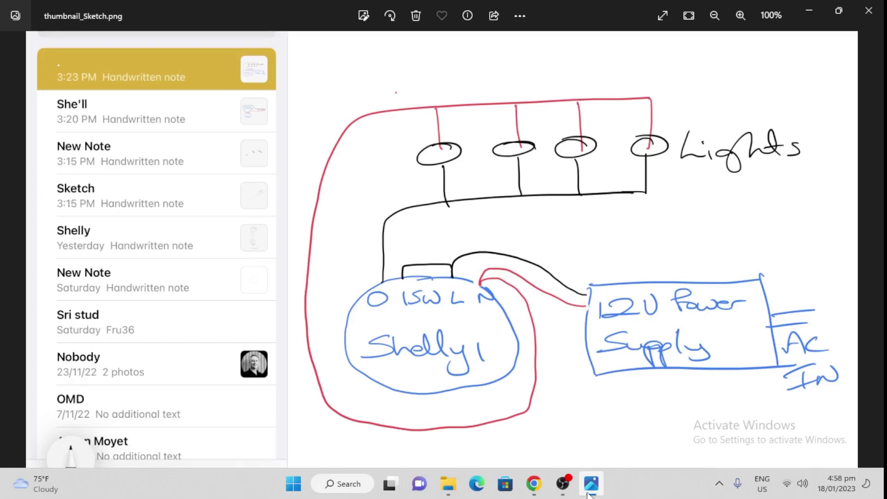
- Bring the Home Assistant browser window forward and open the Settings page
click(563, 484)
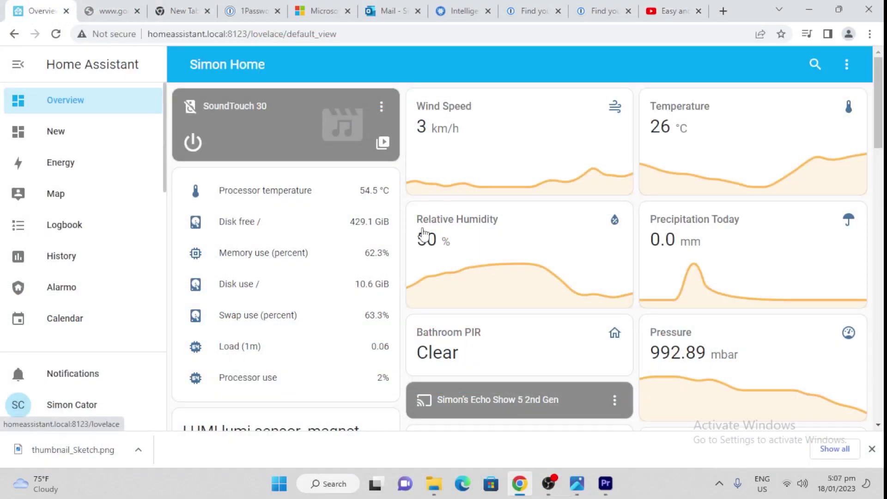
scroll(105, 268, down, 10)
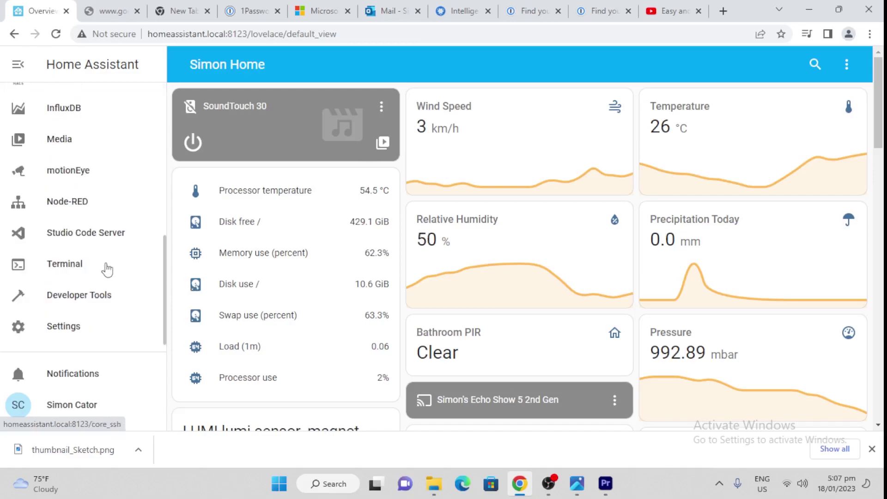
click(89, 330)
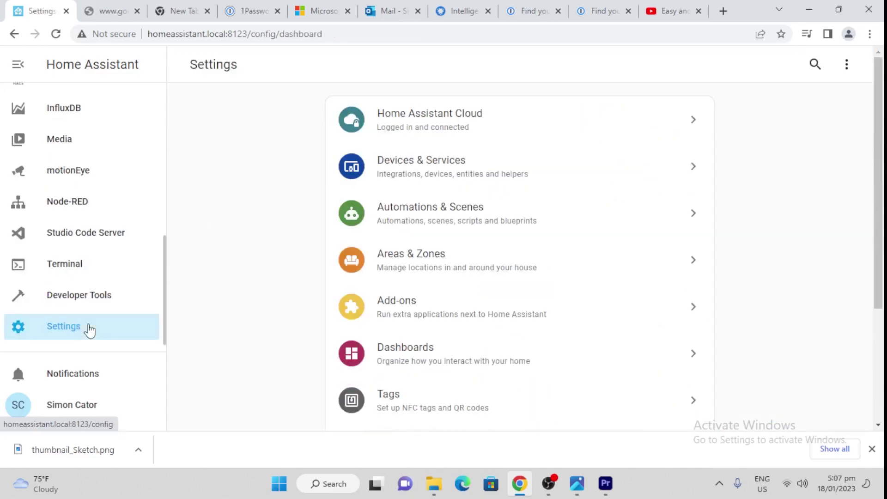
- In Automations & Scenes, create a new empty automation
click(450, 226)
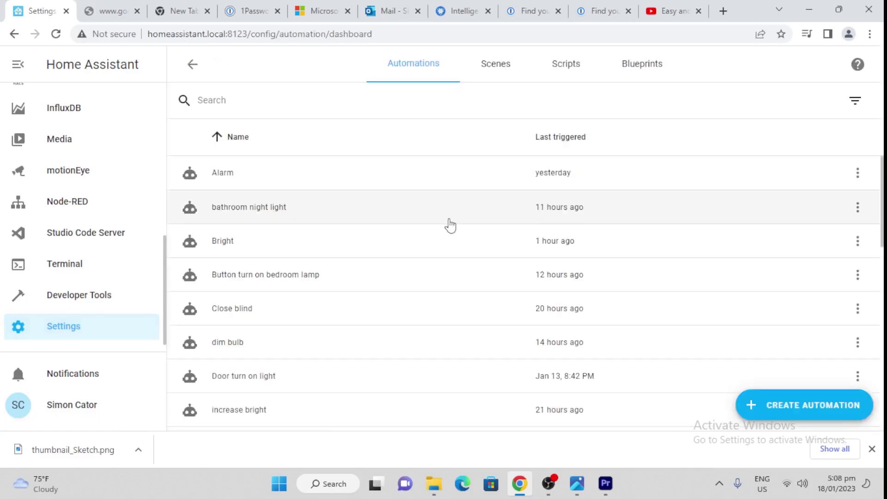
click(780, 403)
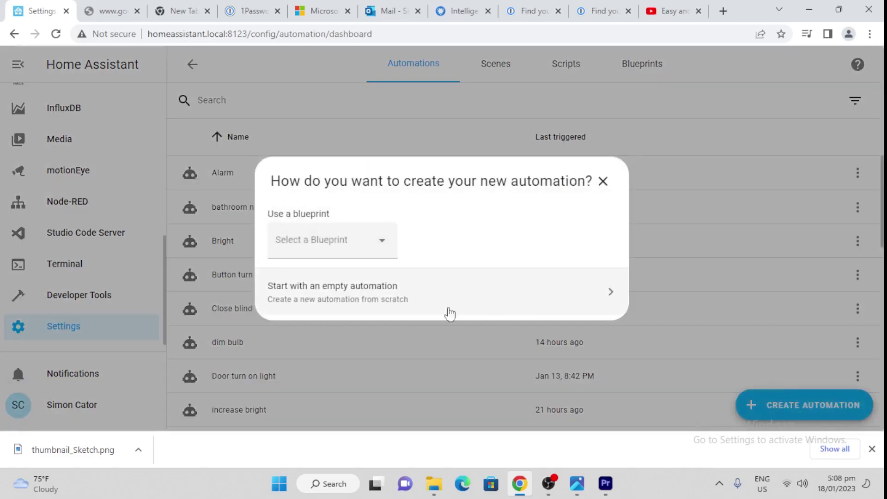
click(361, 299)
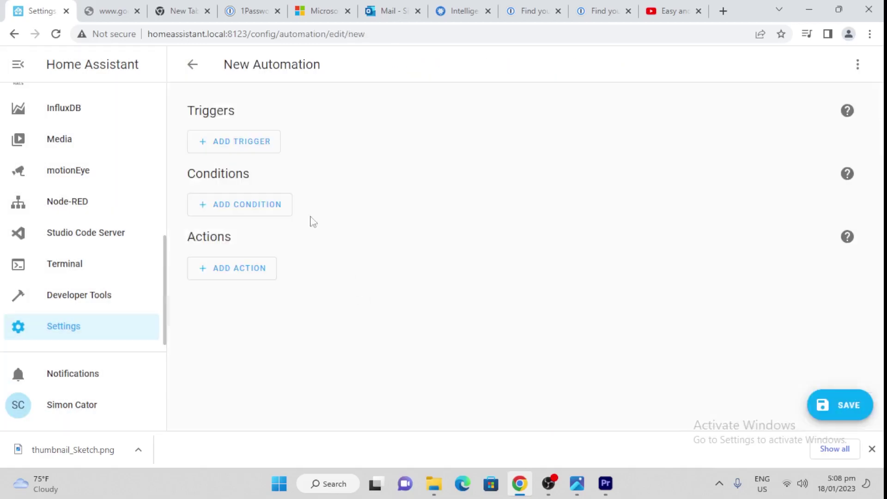
- Add a Sun trigger that fires at sunset
click(258, 140)
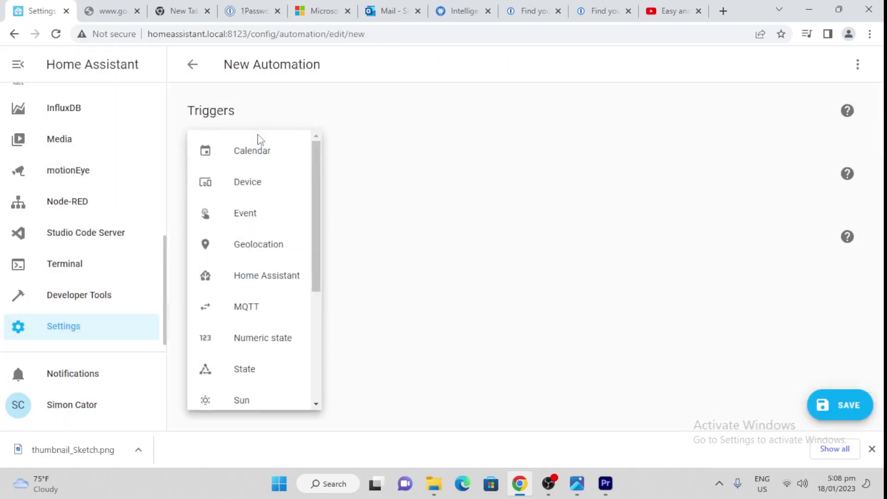
scroll(255, 291, down, 5)
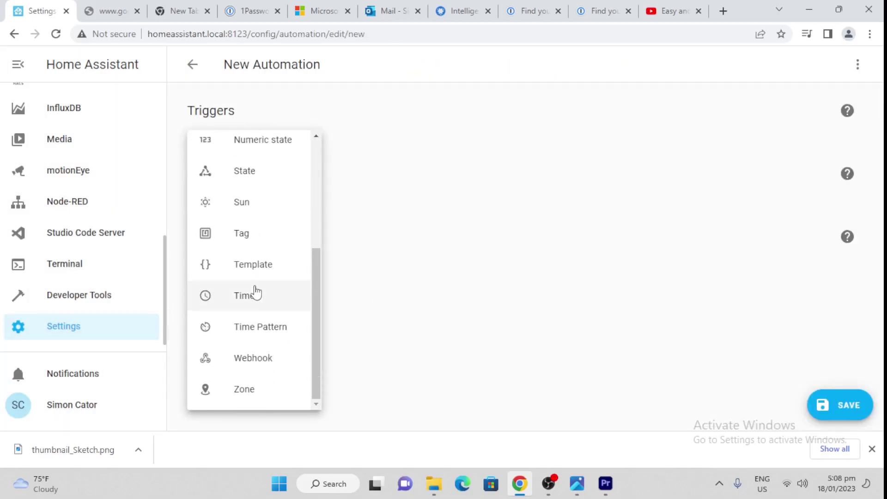
scroll(255, 277, up, 2)
click(254, 277)
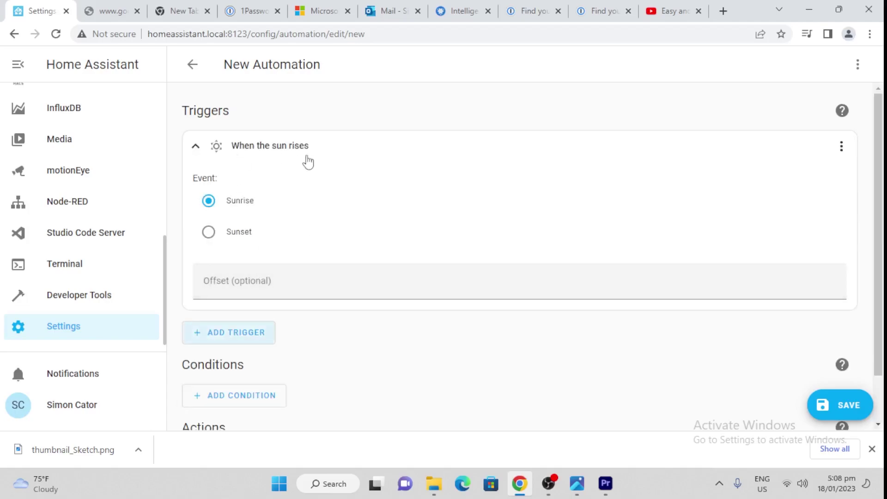
click(216, 237)
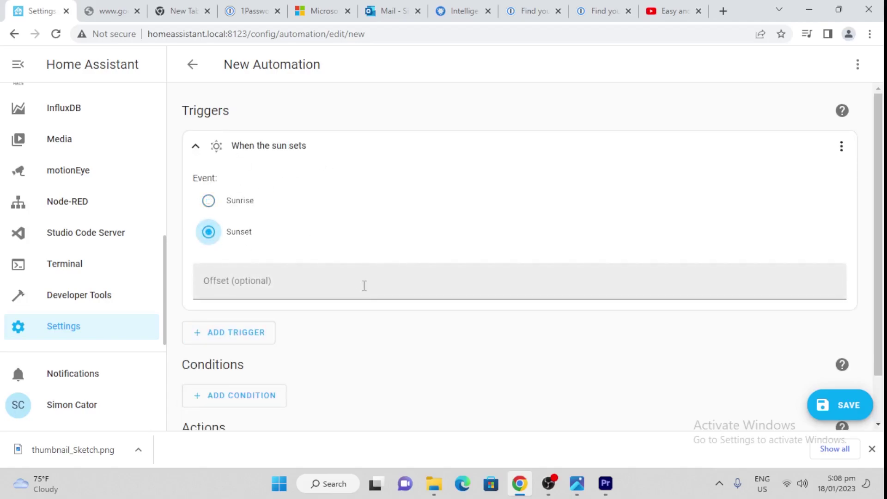
scroll(362, 283, down, 1)
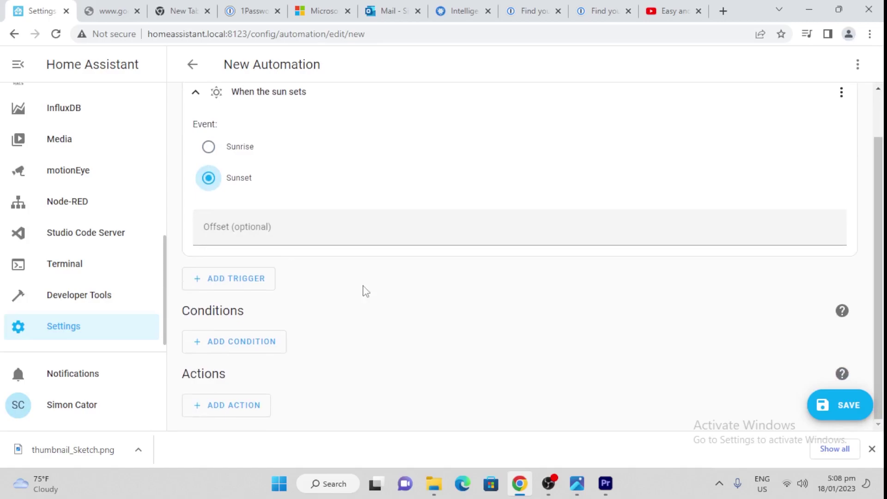
scroll(306, 140, up, 1)
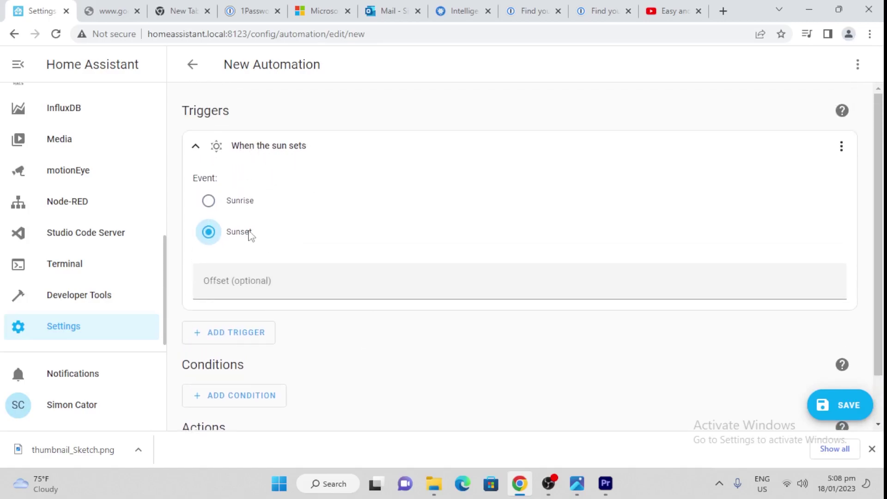
scroll(414, 353, down, 1)
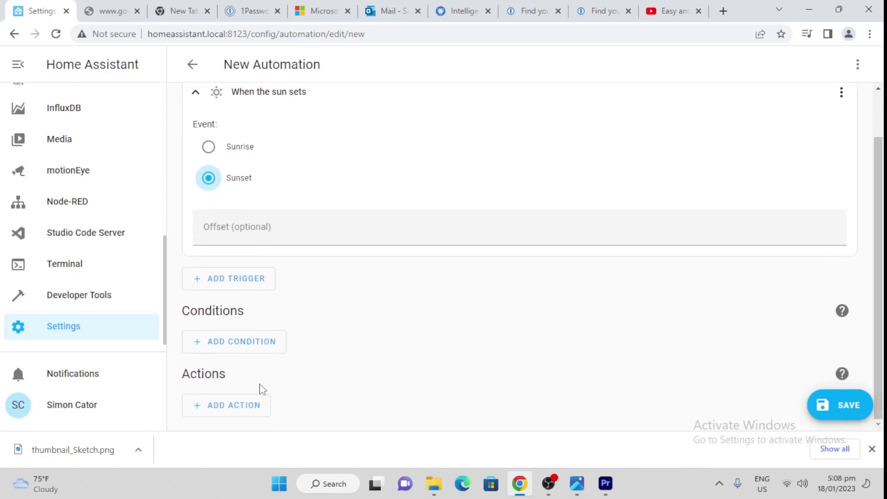
- Add a Device action that turns on bedroomlamp
click(238, 408)
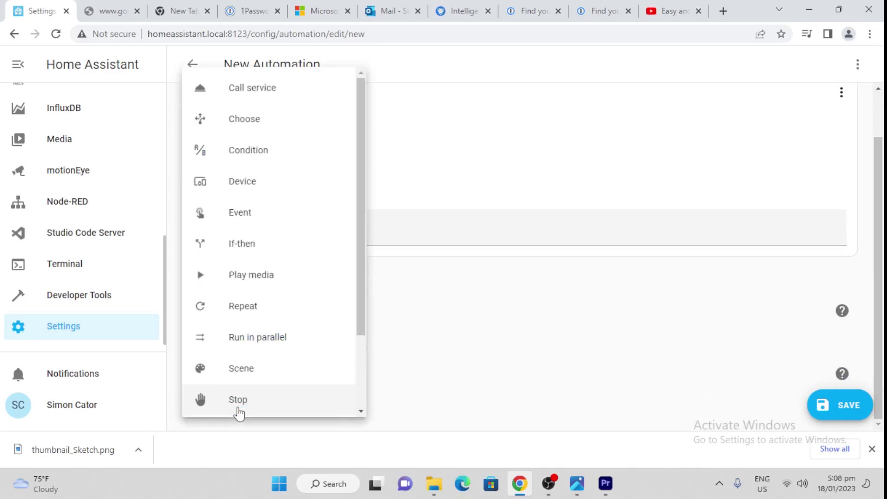
click(242, 182)
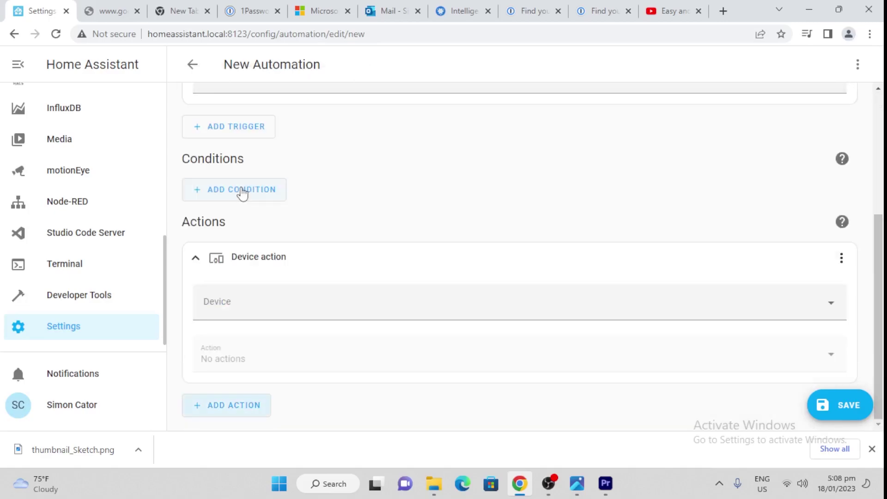
click(263, 302)
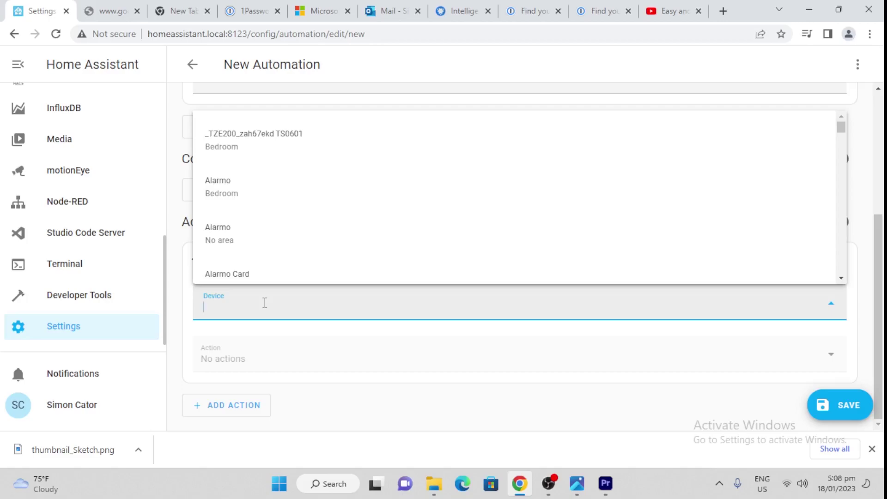
text(bedr)
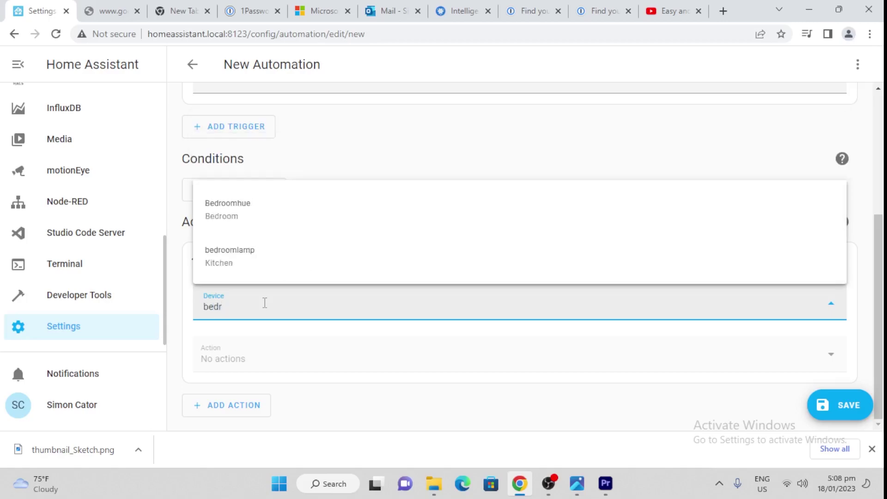
click(271, 276)
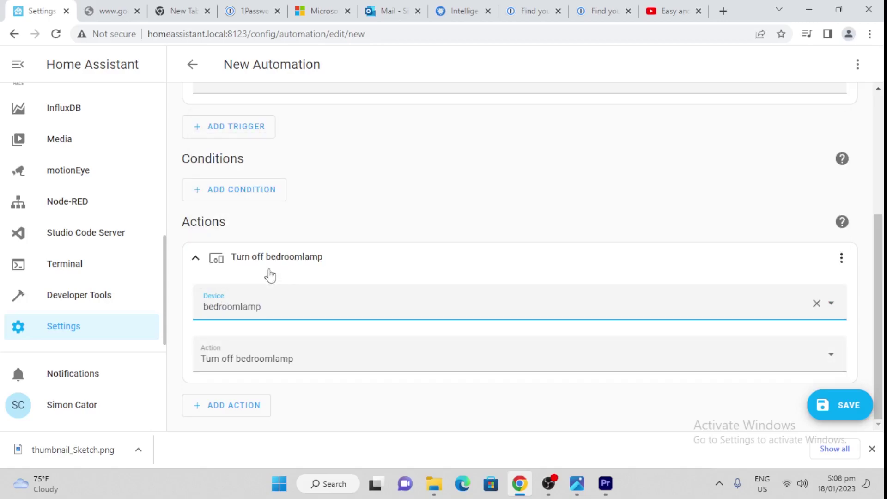
click(283, 366)
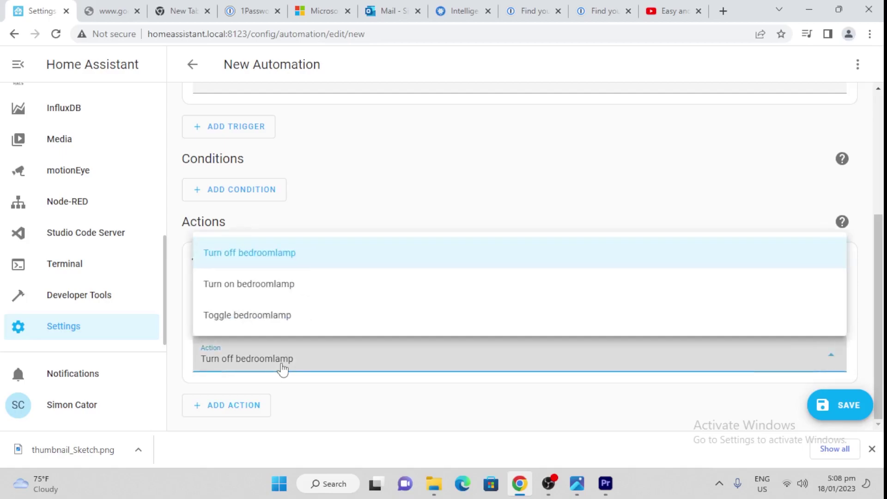
click(281, 290)
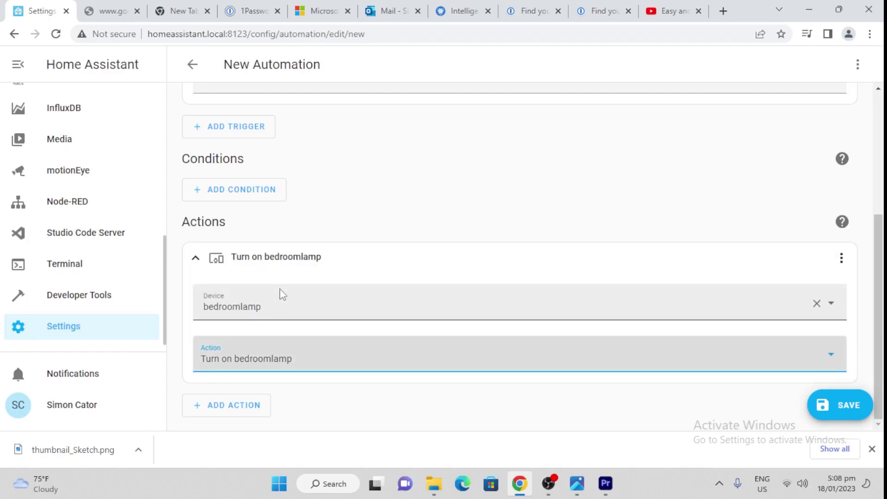
scroll(338, 204, up, 4)
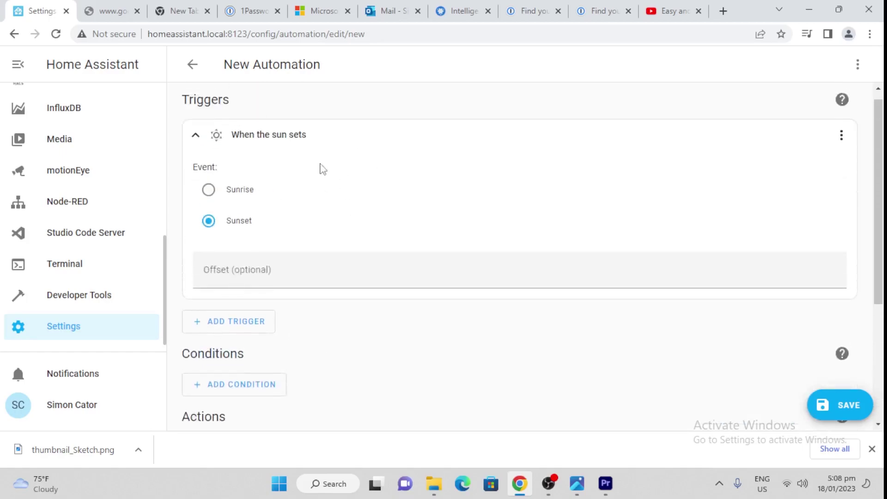
scroll(323, 169, down, 4)
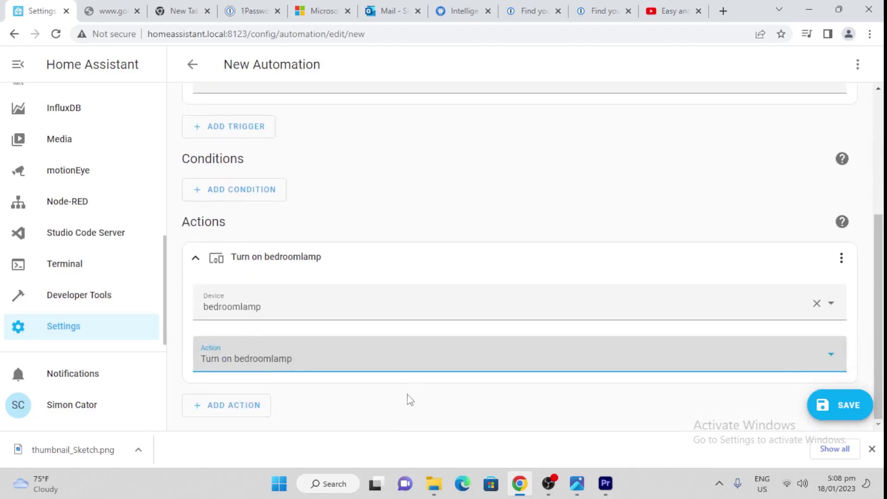
- Save the automation with the name 'Sunset lights on'
click(854, 411)
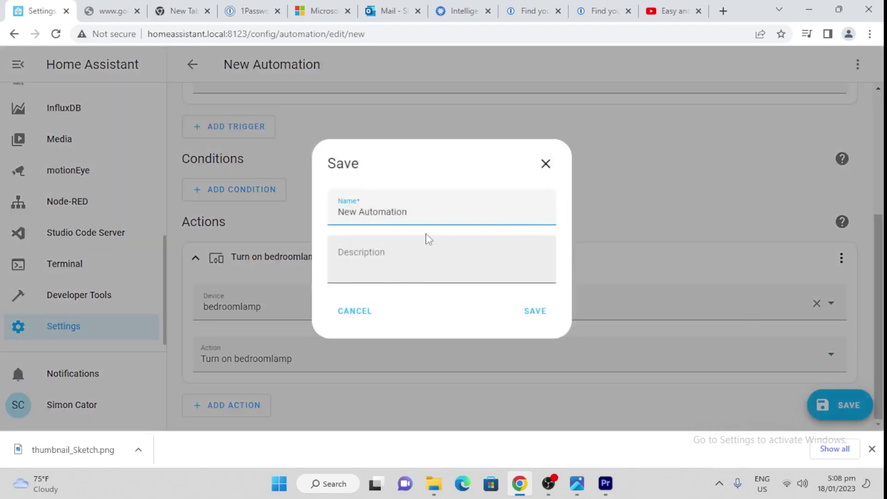
drag(439, 221, 276, 210)
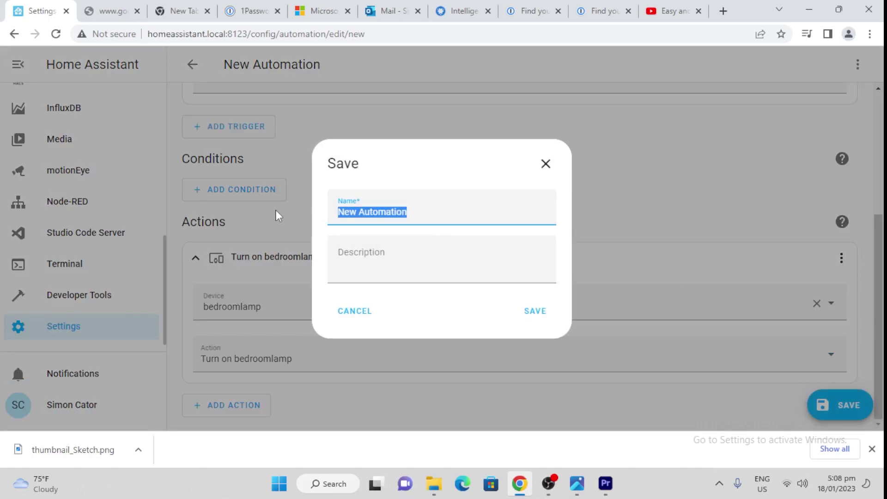
text(Sunset )
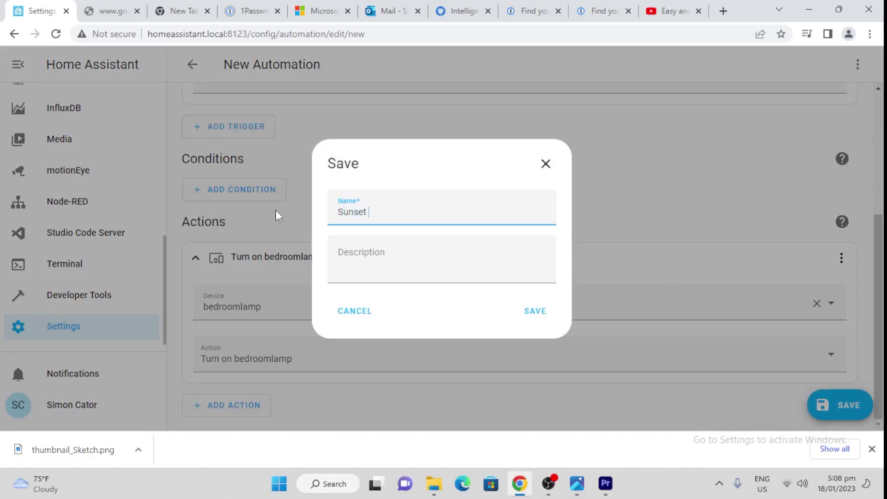
text(lightsd)
key(BackSpace)
text(on)
click(531, 311)
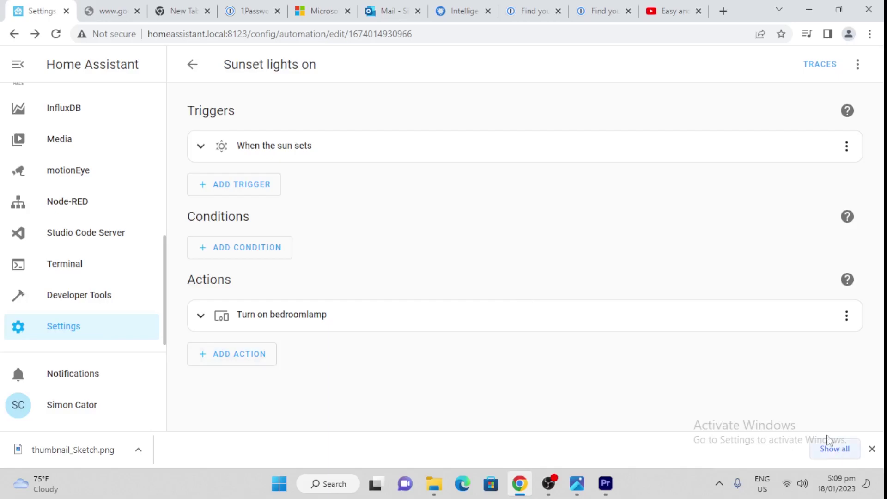
- Return to the automations list and start another empty automation
click(191, 64)
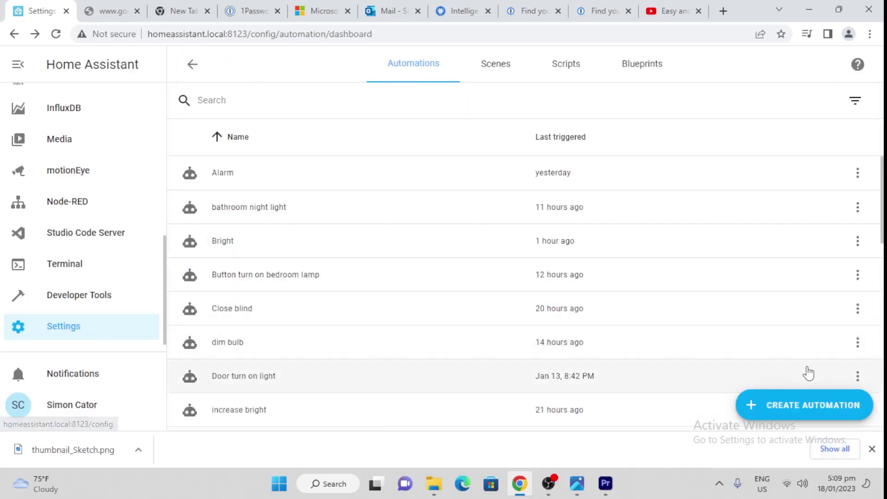
click(806, 407)
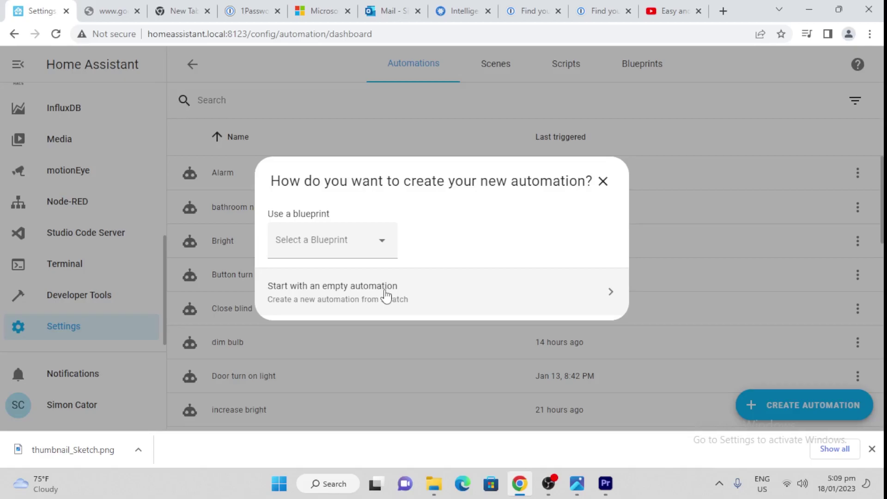
click(385, 300)
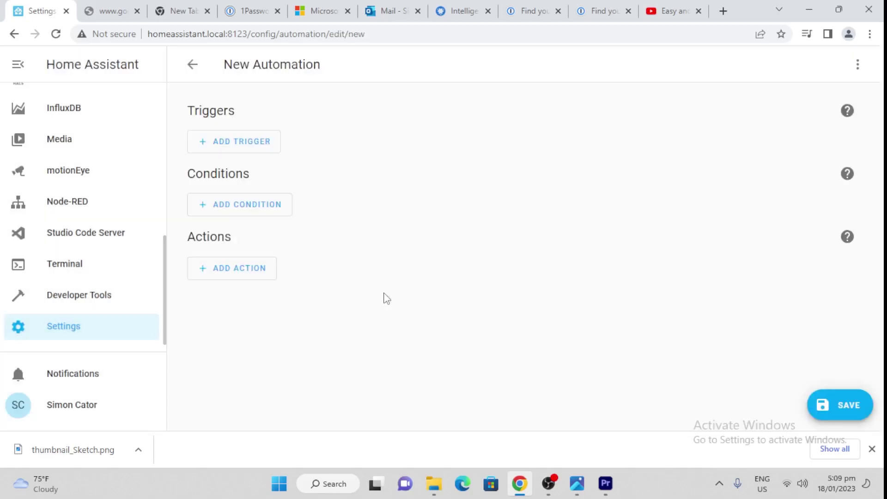
- Add a Time trigger set to 10:00 PM (22:00:00)
click(234, 142)
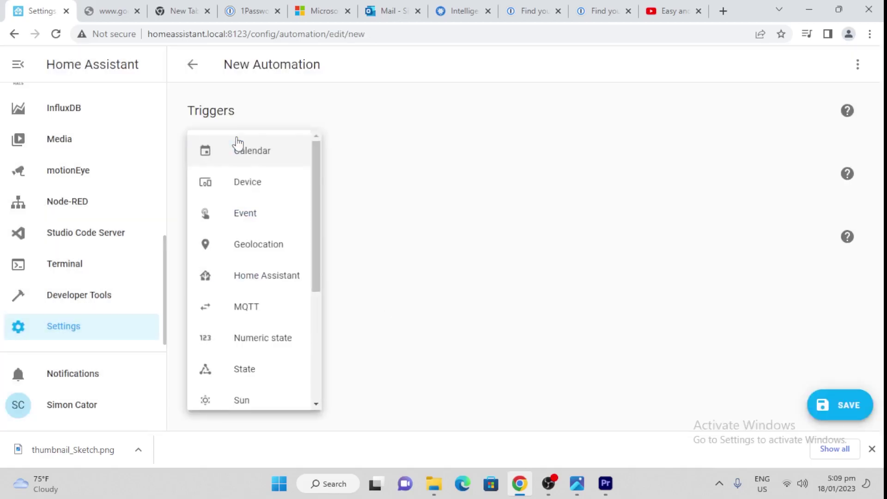
scroll(247, 297, down, 4)
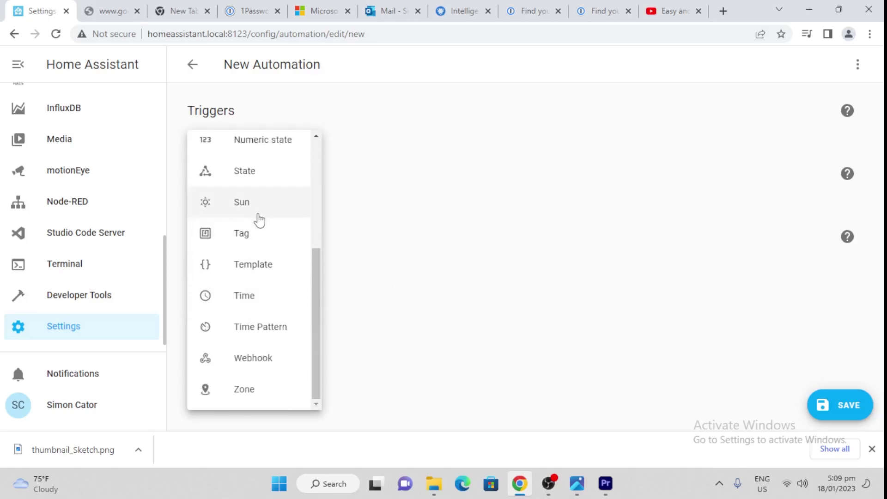
click(261, 299)
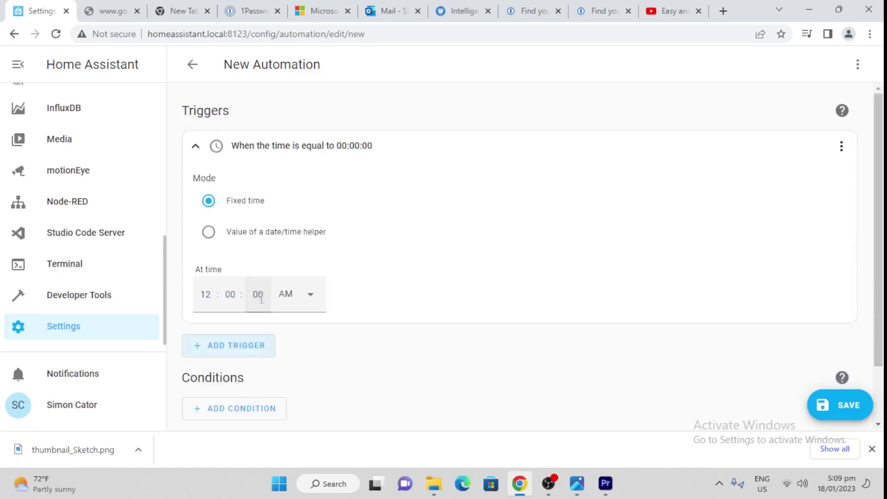
click(198, 298)
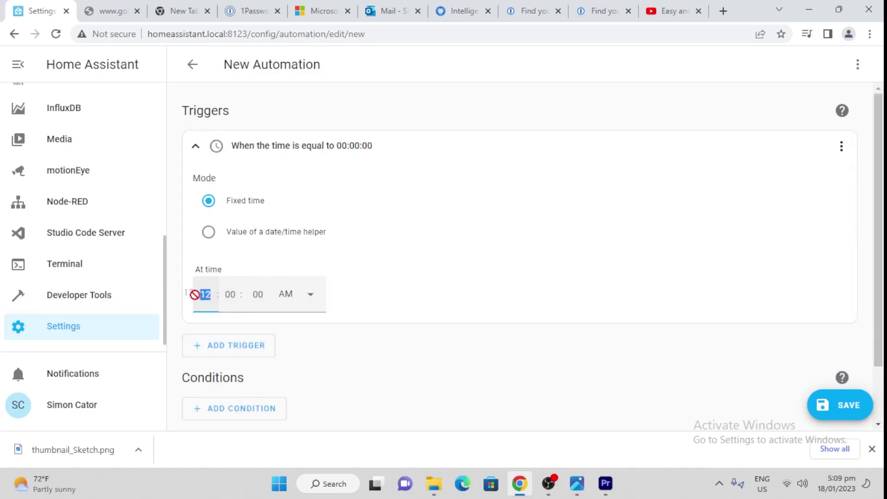
text(10)
click(306, 298)
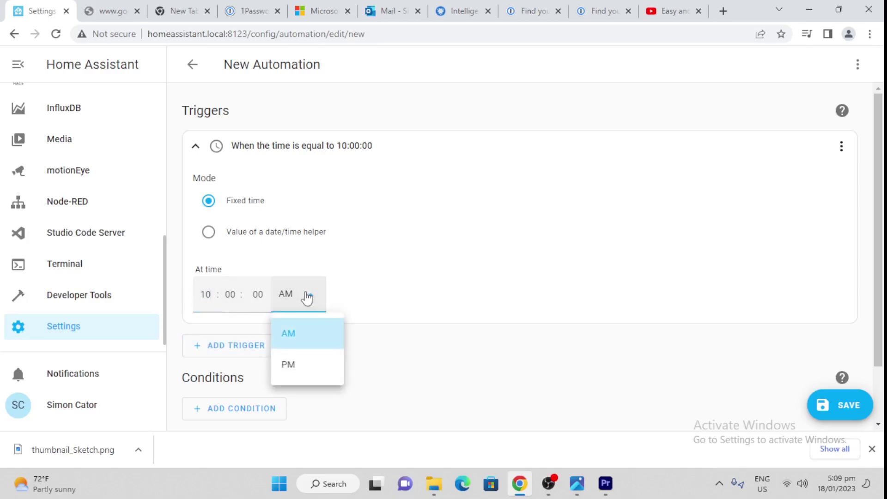
click(295, 370)
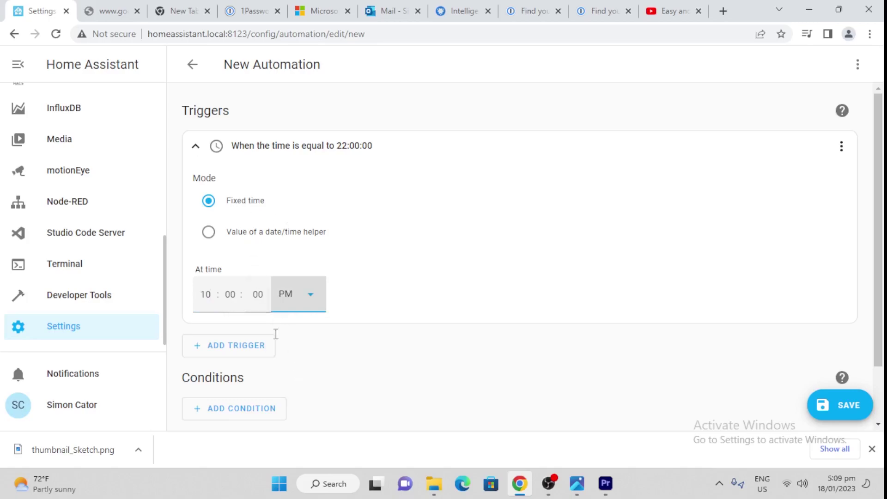
scroll(366, 384, down, 2)
- Add a Device action that turns off bedroomlamp
click(244, 406)
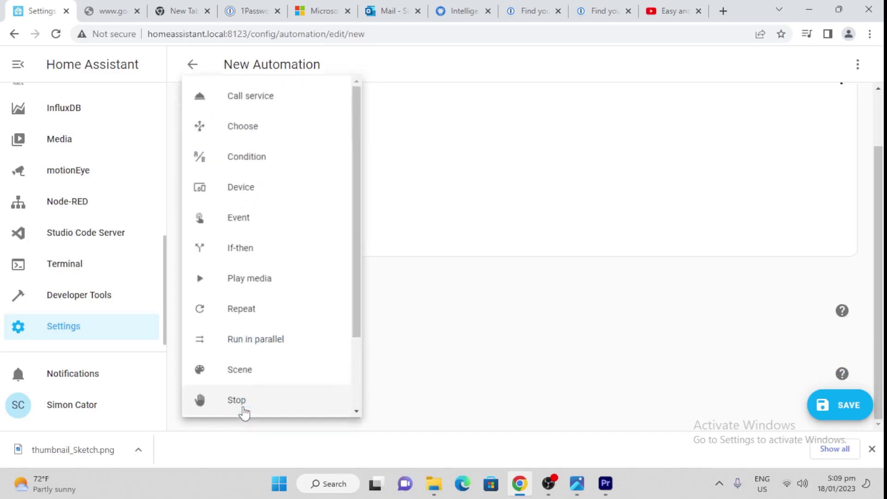
scroll(277, 337, down, 2)
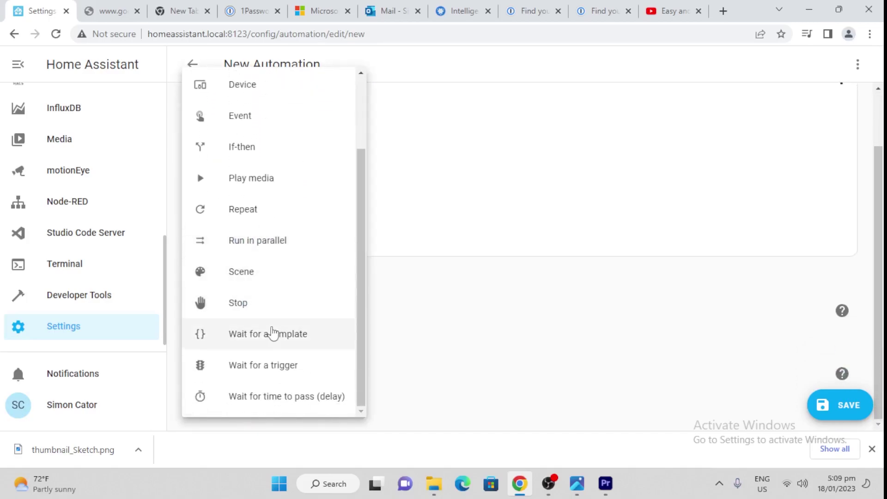
scroll(263, 165, up, 2)
click(263, 180)
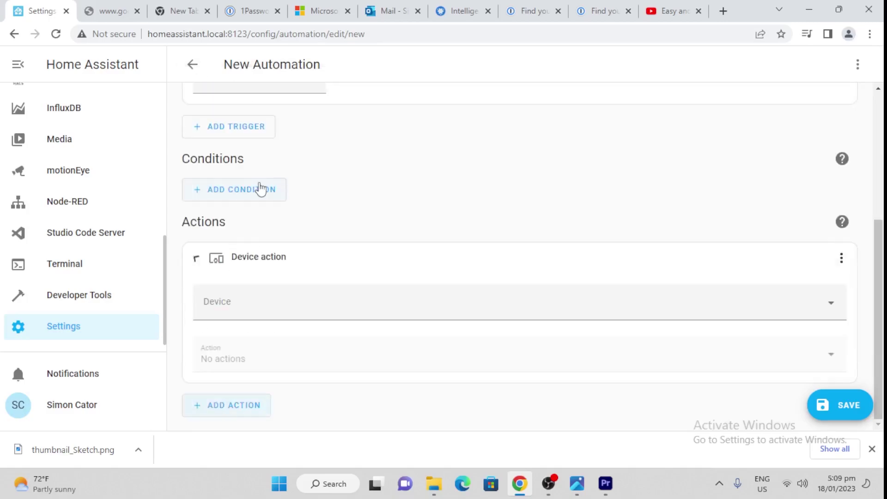
click(302, 307)
text(bedr)
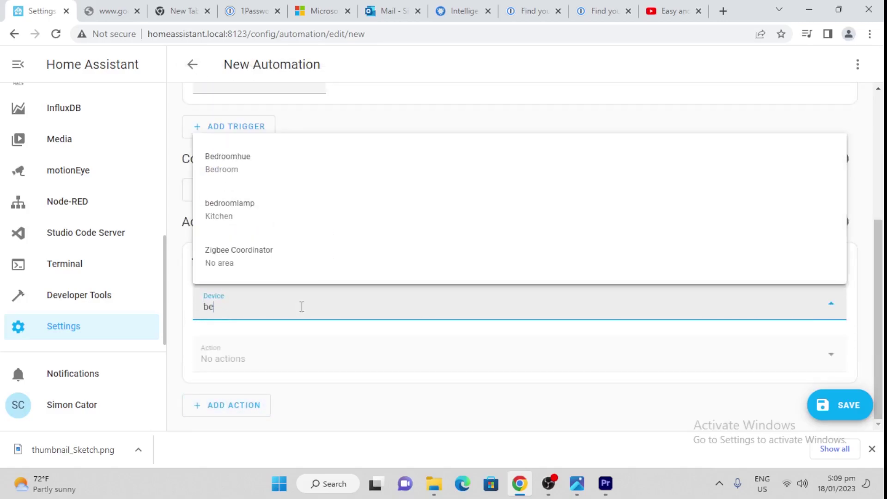
click(285, 255)
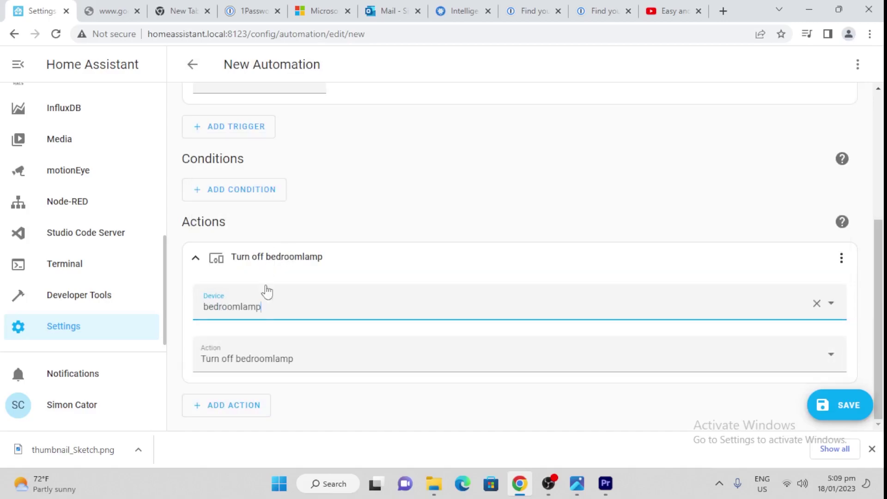
click(301, 360)
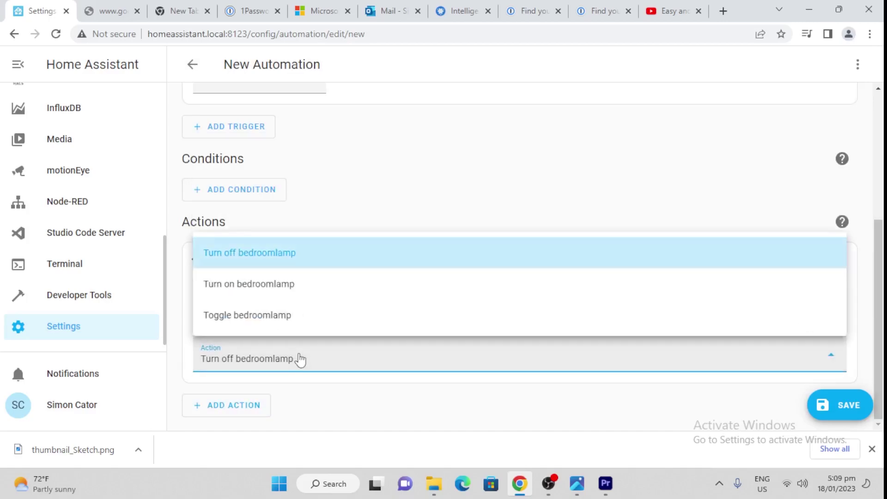
click(291, 259)
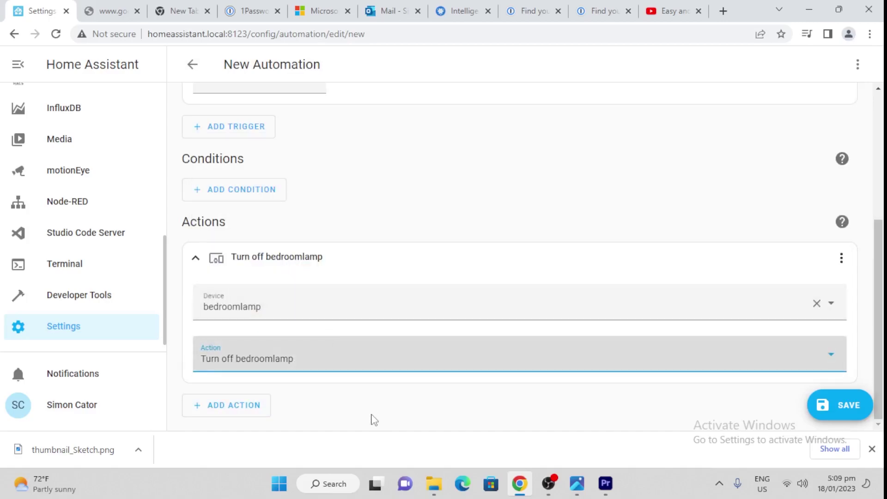
- Save the automation with the name 'Turn off lights'
click(840, 405)
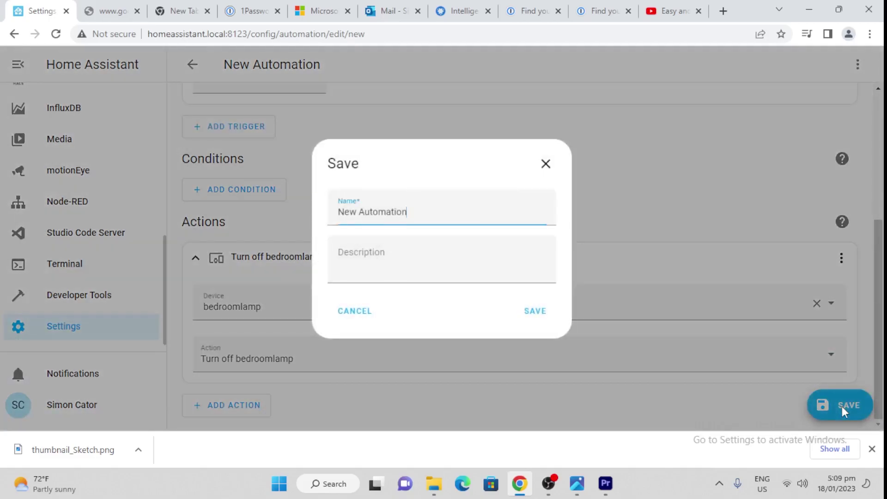
drag(419, 214, 223, 195)
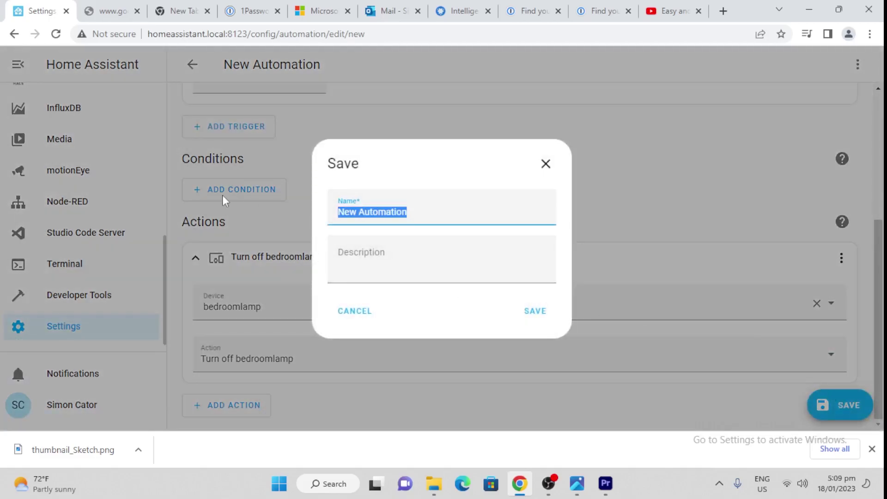
text(Turn off)
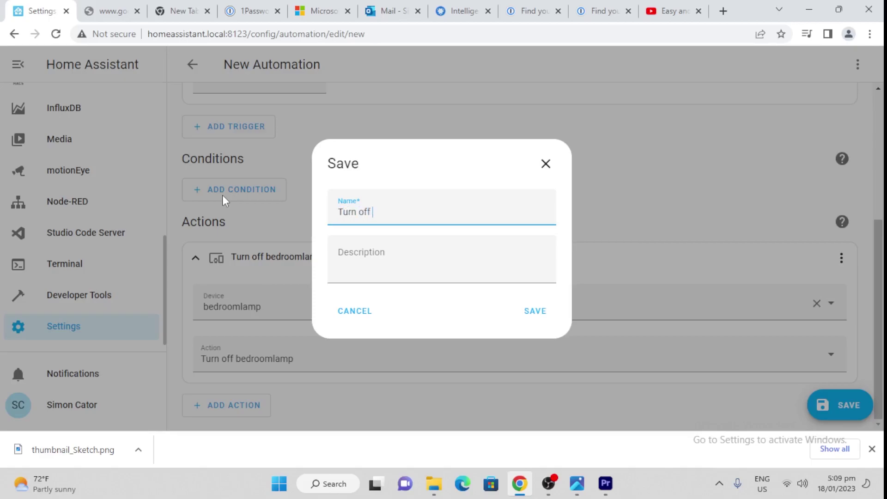
text( lights)
click(531, 318)
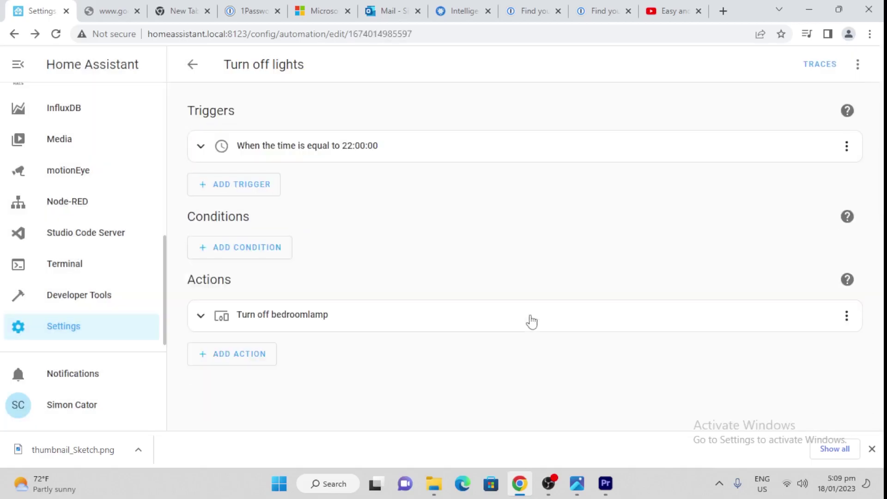